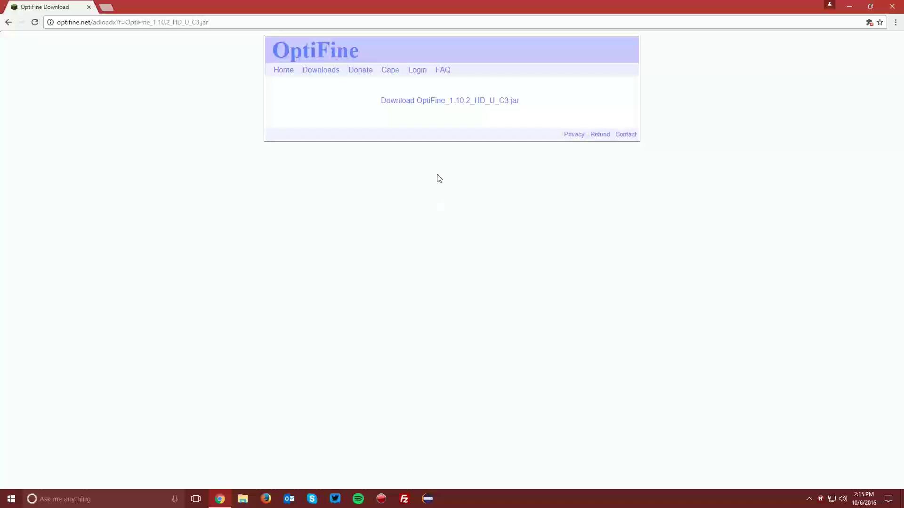
Step: Save the OptiFine 1.10.2 HD U C3 jar to the Desktop, then open Chrome settings
click(404, 100)
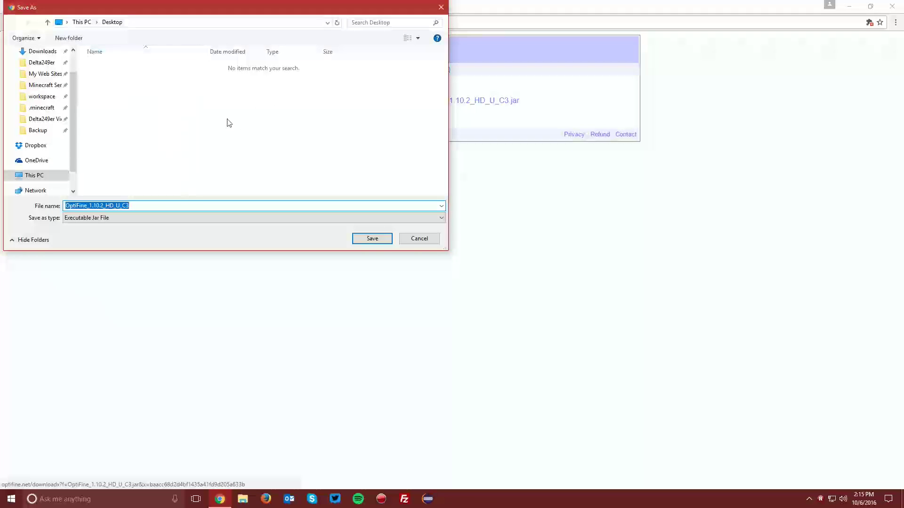
scroll(34, 116, up, 2)
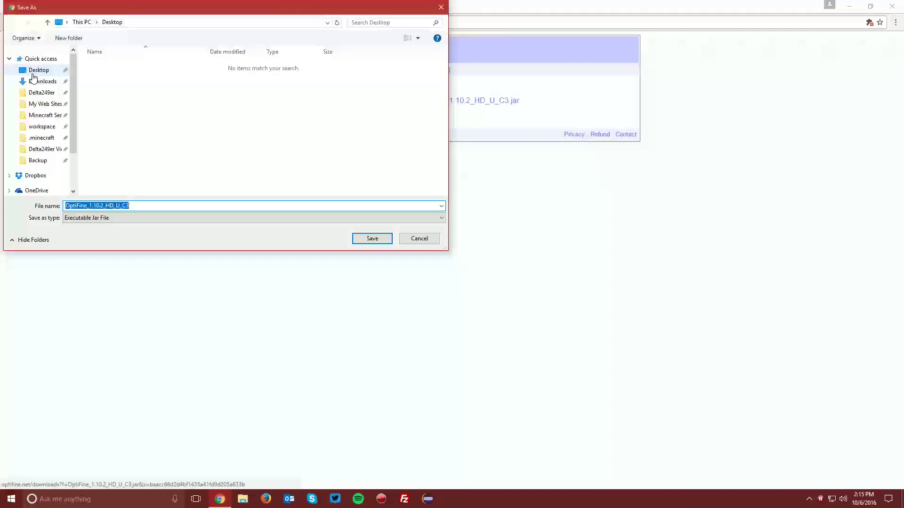
click(32, 73)
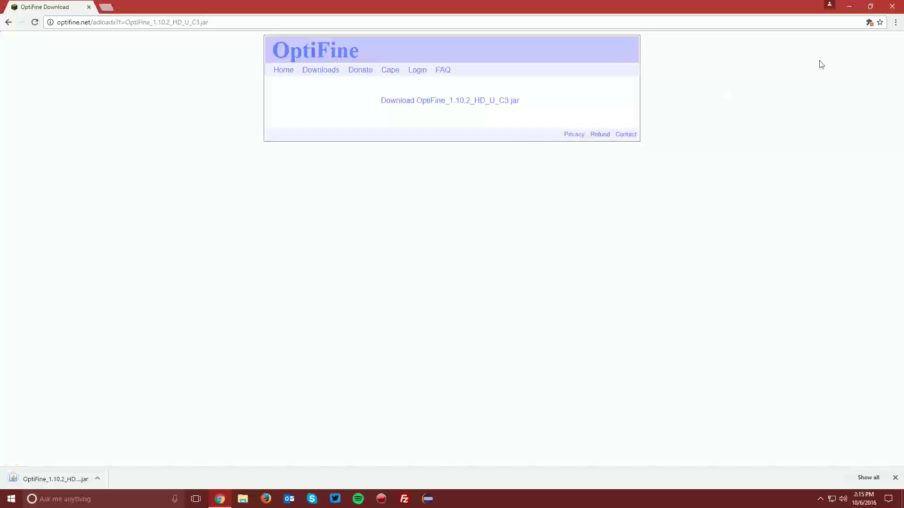
click(895, 24)
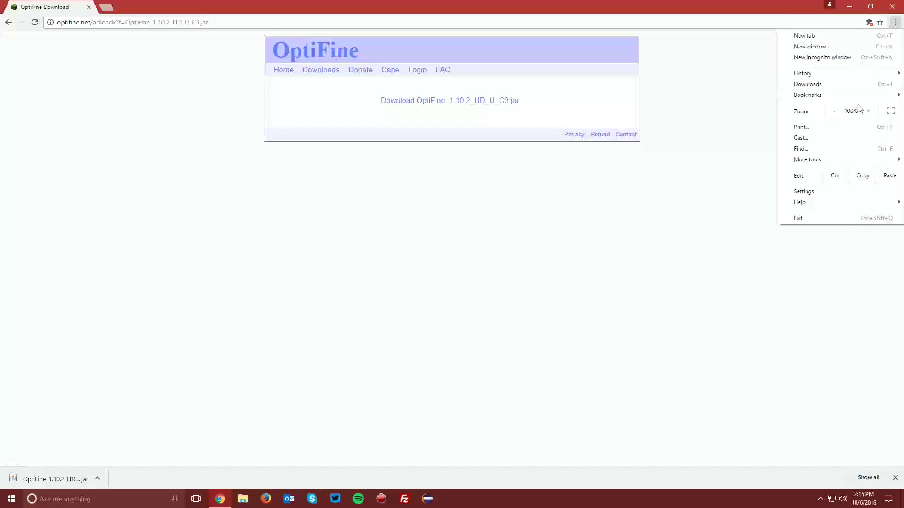
click(803, 191)
Step: Expand advanced settings to reach the Downloads section's ask-where-to-save option
click(104, 422)
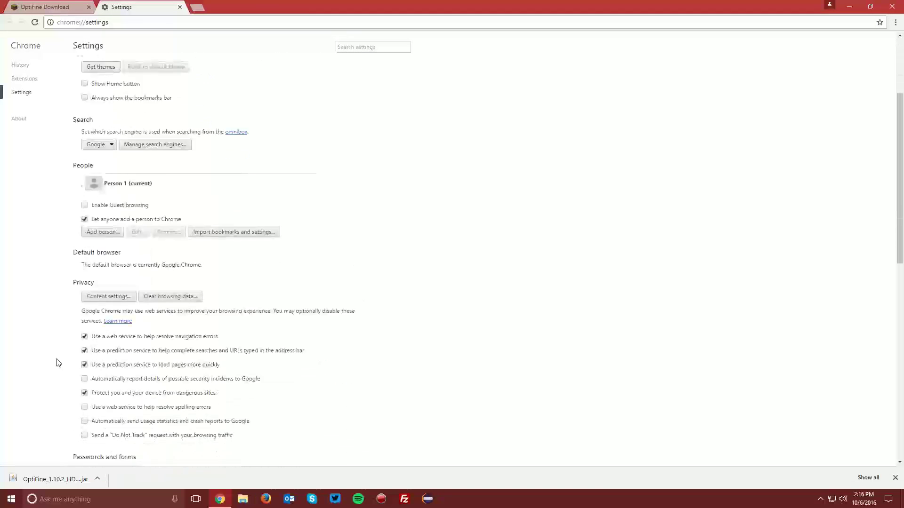
scroll(59, 362, down, 3)
scroll(59, 362, down, 3)
scroll(59, 362, down, 3)
scroll(59, 363, down, 1)
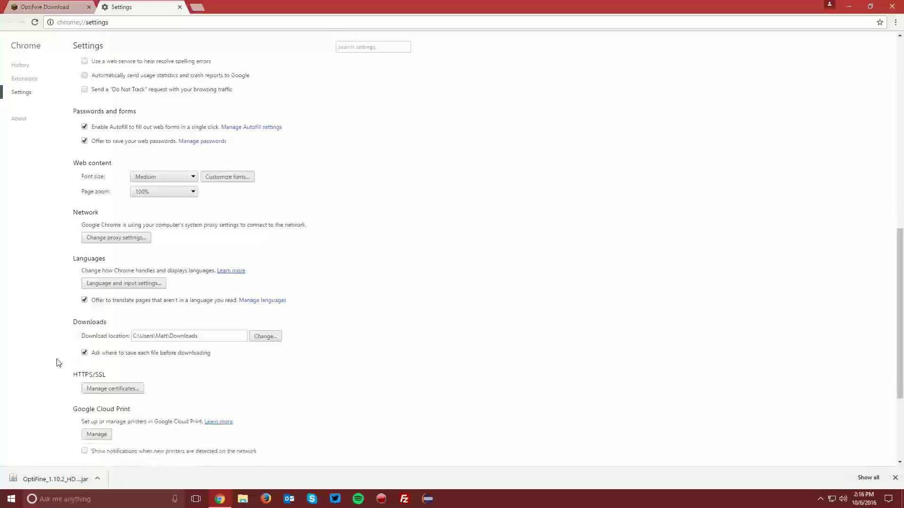